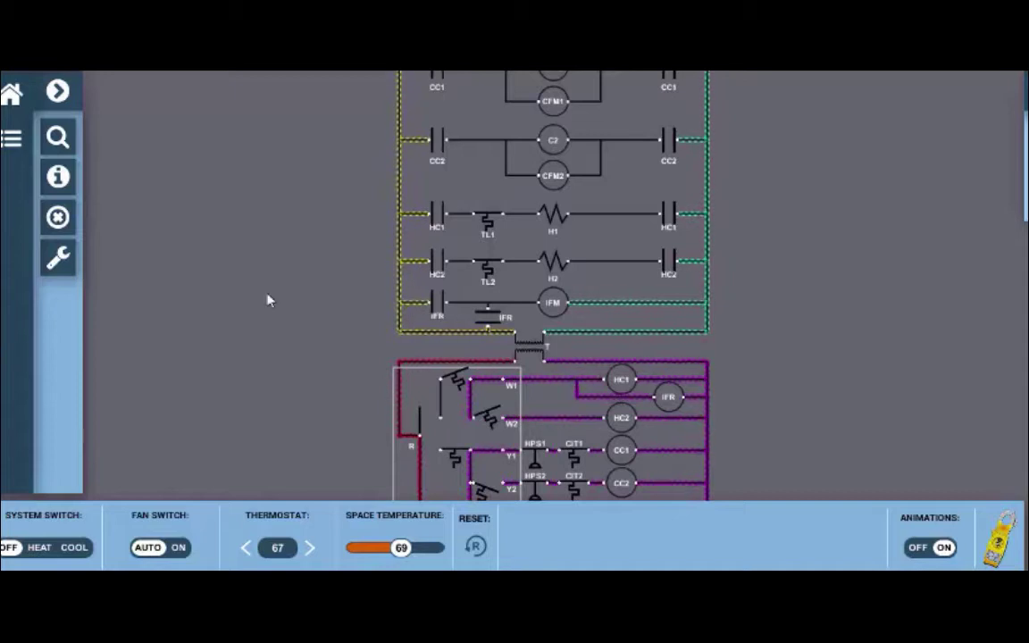
- Read the two-stage heating-cooling unit description, then close it to show the 240V ladder diagram
{"action": "left_click", "coordinate": [59, 179]}
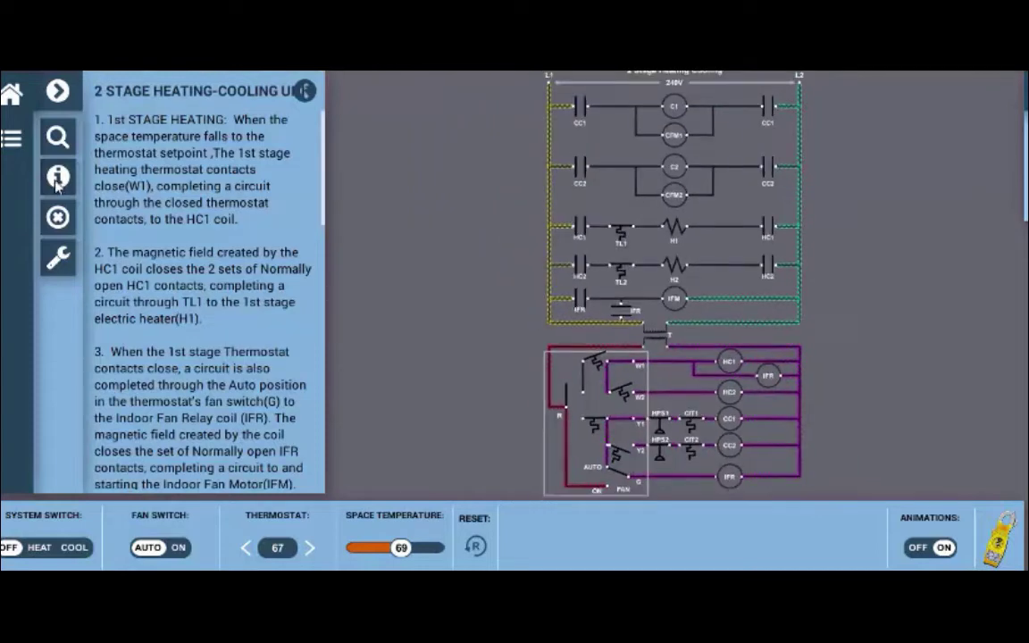
{"action": "left_click", "coordinate": [304, 92]}
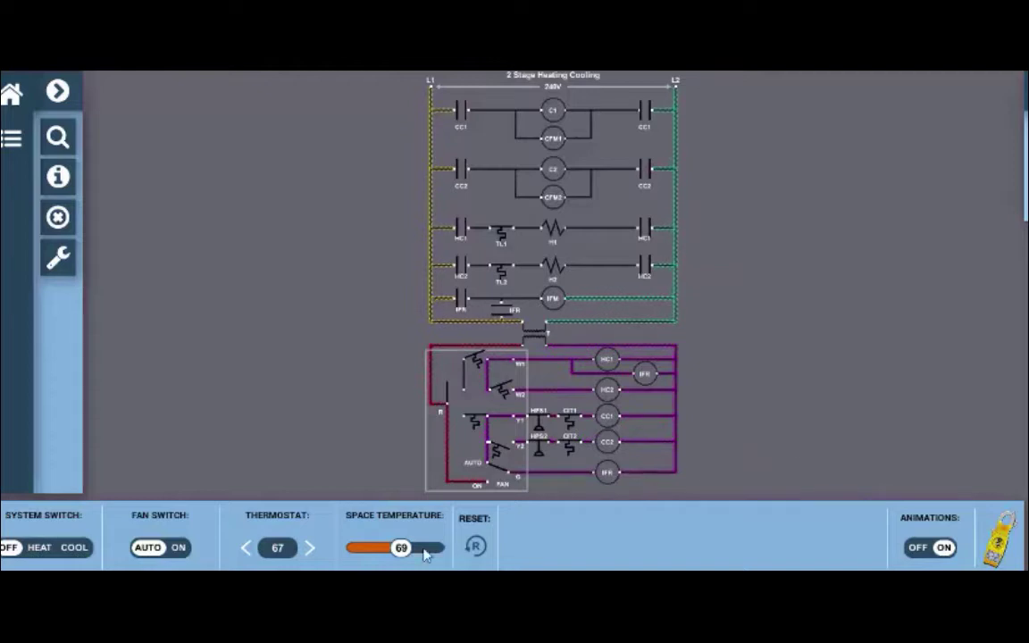
- Switch the system to heating and raise the thermostat setpoint from 68 to 70
{"action": "left_click", "coordinate": [41, 553]}
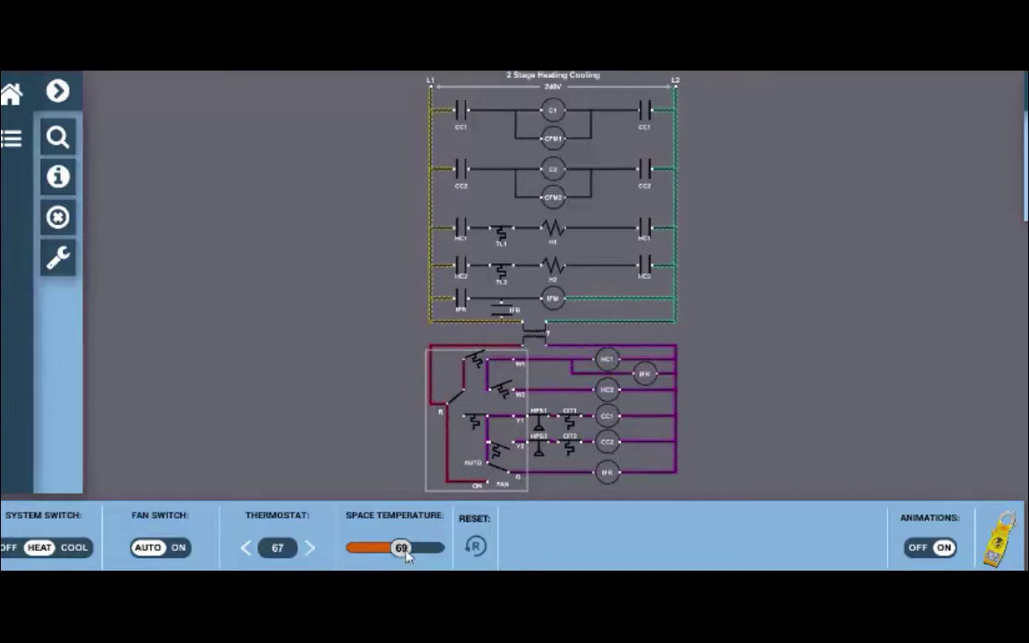
{"action": "left_click", "coordinate": [310, 552]}
{"action": "left_click", "coordinate": [309, 551]}
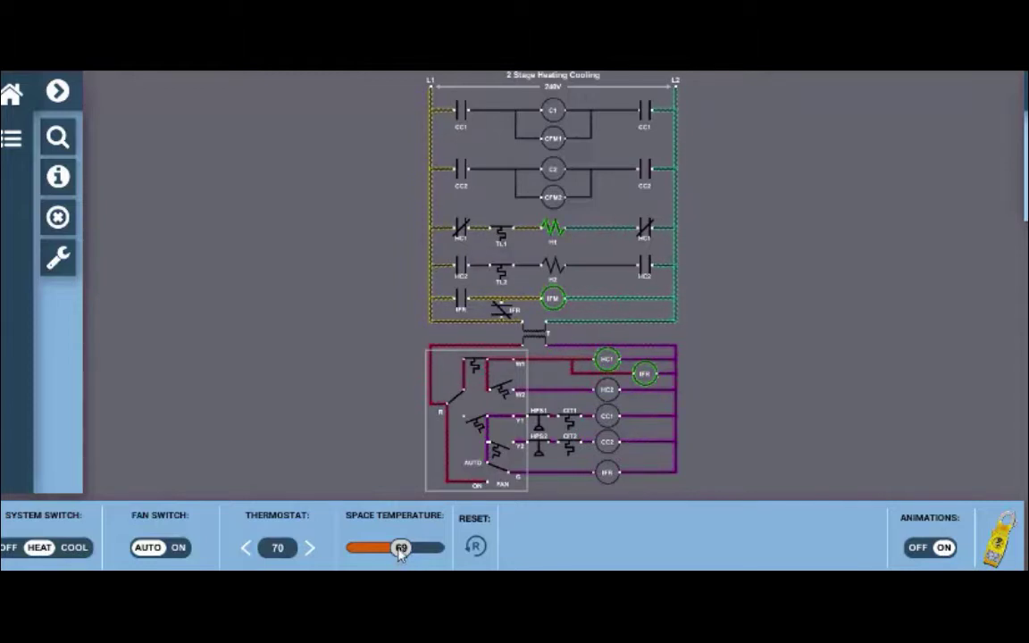
- Slide the space temperature down to 60, energising HC2 and heater H2
{"action": "left_click_drag", "start_coordinate": [401, 553], "coordinate": [394, 555]}
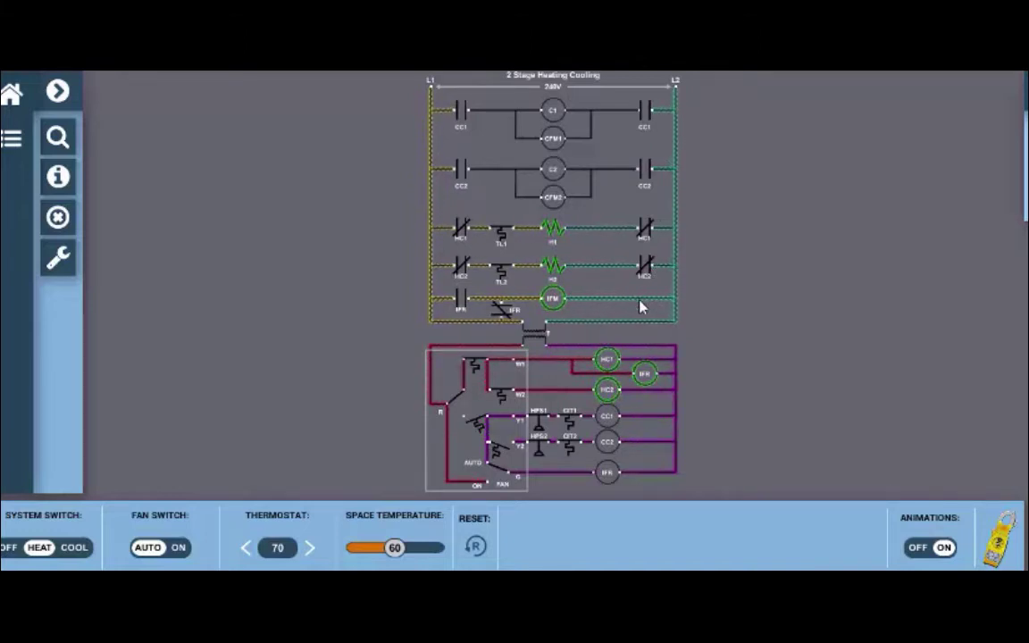
- Set the System Switch to COOL, keeping thermostat 70 and space temperature 60
{"action": "left_click", "coordinate": [73, 548]}
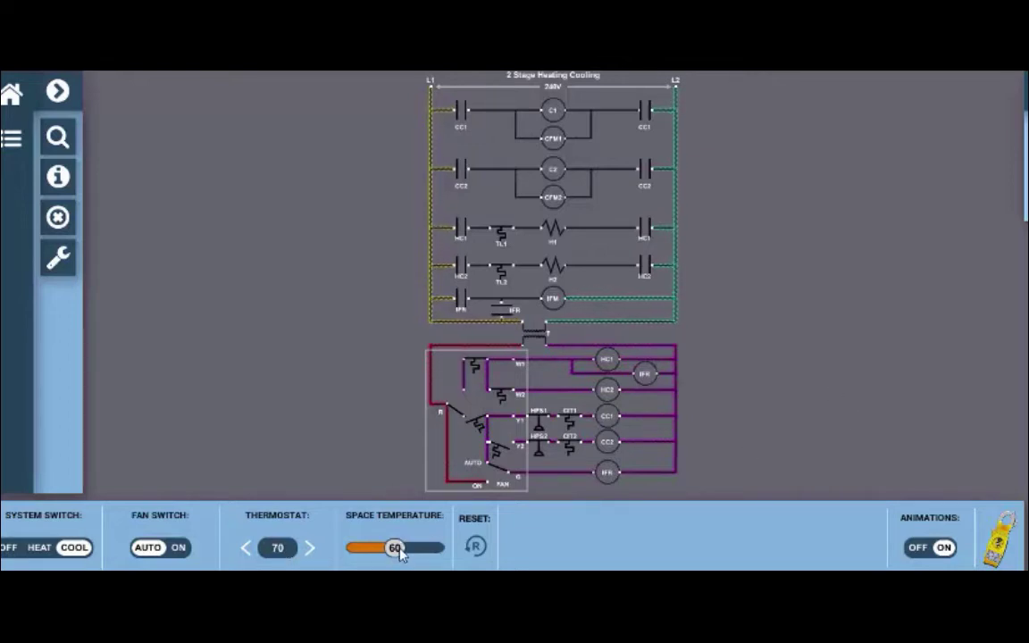
- Slide the space temperature up to 78, energising CC1, CC2 and IFR
{"action": "mouse_move", "coordinate": [400, 553]}
{"action": "left_mouse_down"}
{"action": "mouse_move", "coordinate": [417, 554]}
{"action": "mouse_move", "coordinate": [391, 554]}
{"action": "mouse_move", "coordinate": [413, 555]}
{"action": "left_mouse_up"}
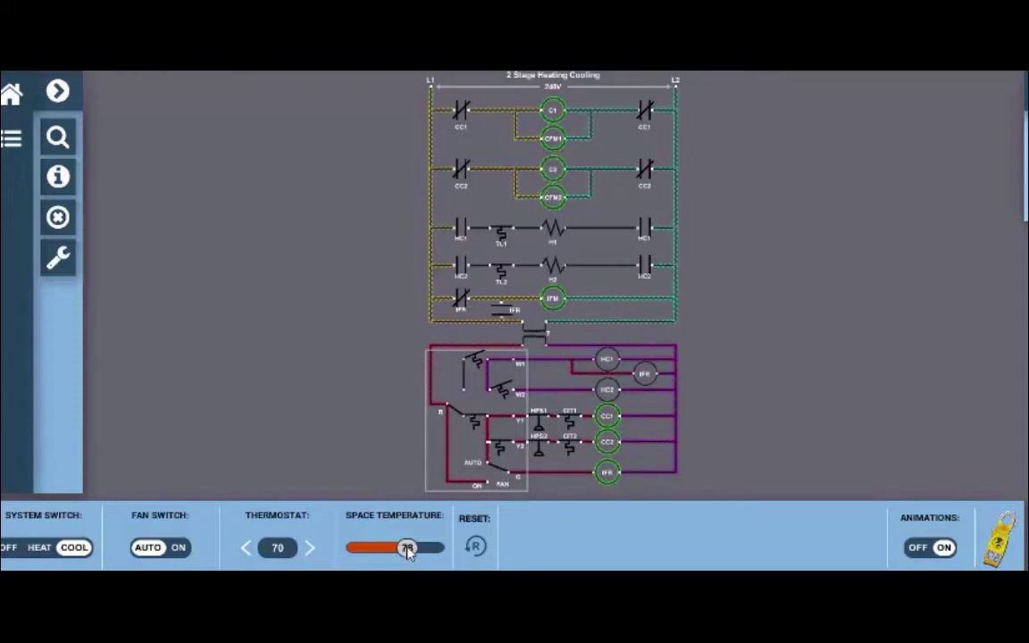
- Set space temperature to 68 and lower the thermostat to 67 for first-stage cooling only
{"action": "left_click_drag", "start_coordinate": [407, 551], "coordinate": [400, 552]}
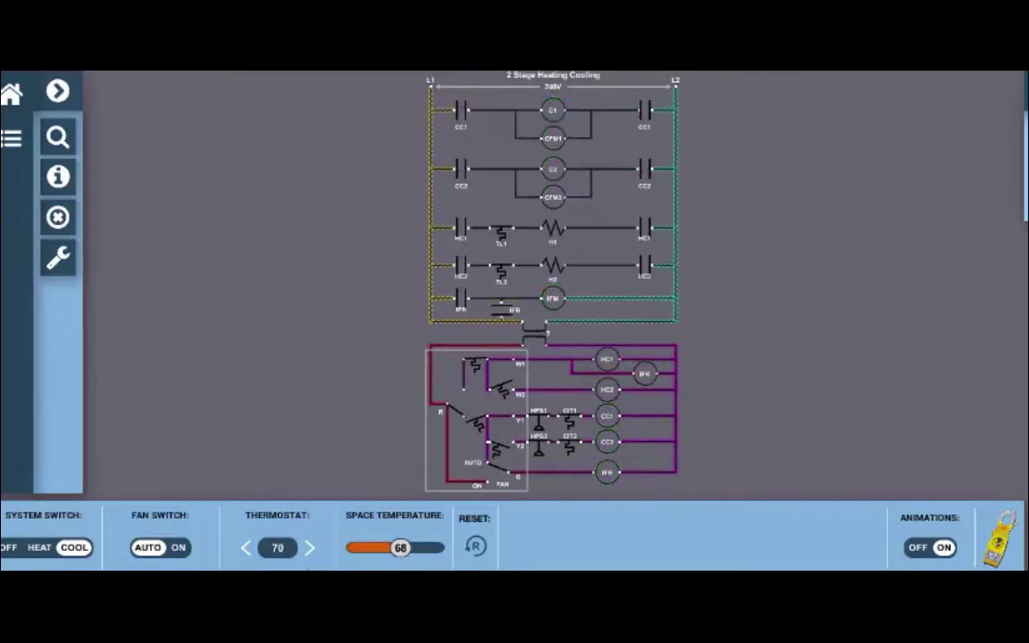
{"action": "left_click", "coordinate": [248, 548]}
{"action": "left_click", "coordinate": [248, 549]}
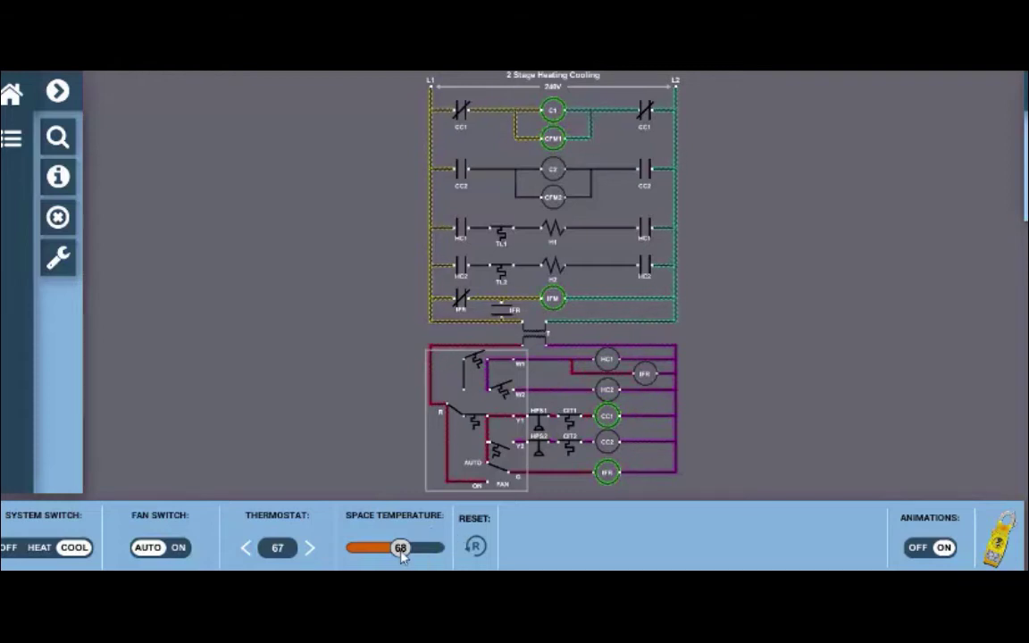
- Raise the space temperature slider so both cooling stages run
{"action": "left_click_drag", "start_coordinate": [410, 554], "coordinate": [408, 548]}
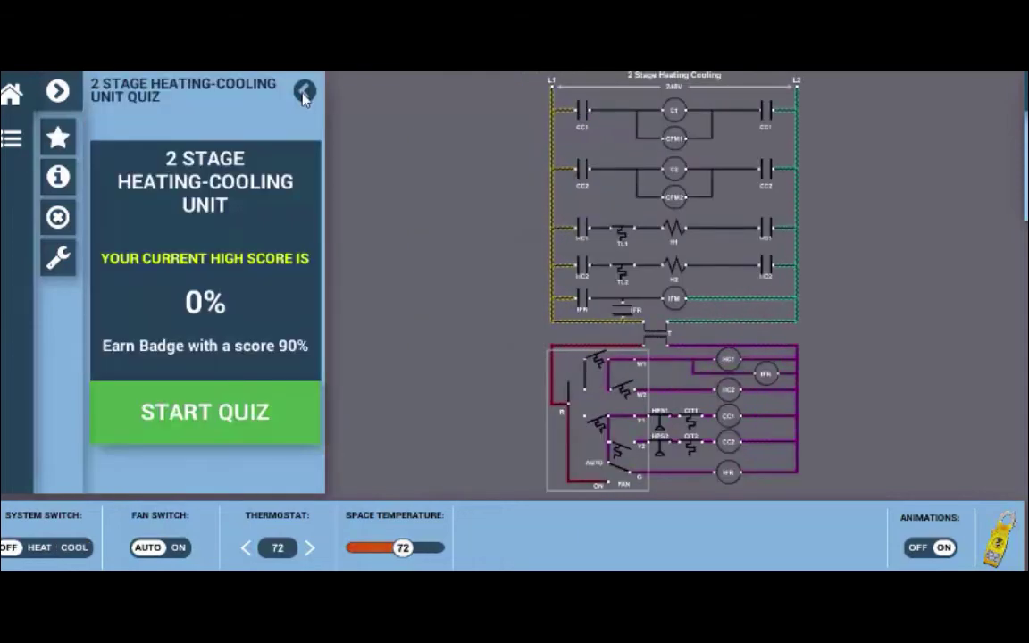
- Close the quiz panel, switch the unit to Challenge Mode, and close the panel again
{"action": "left_click", "coordinate": [270, 123]}
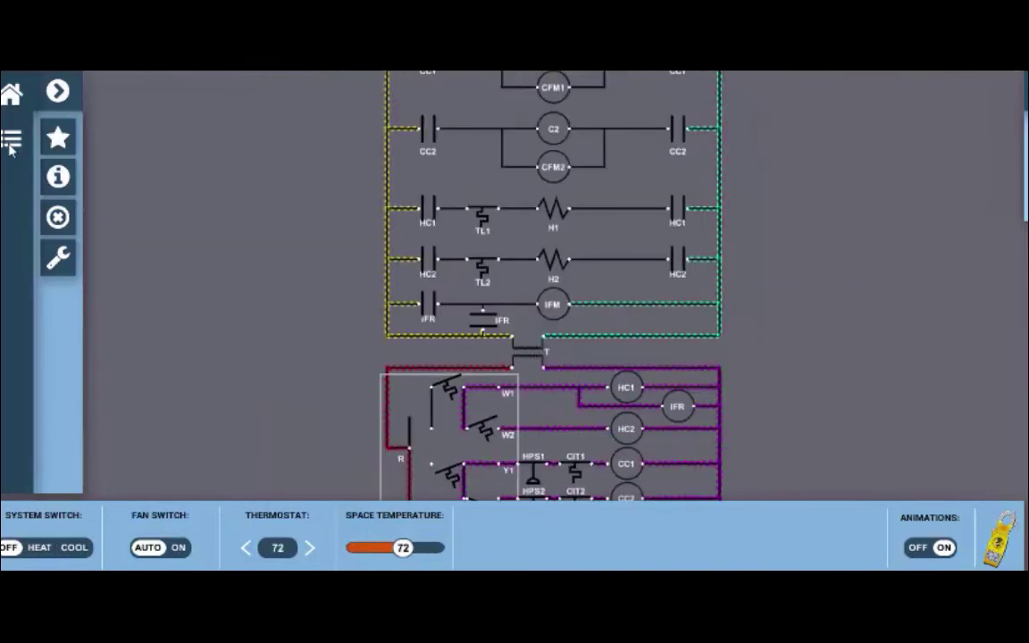
{"action": "left_click", "coordinate": [10, 143]}
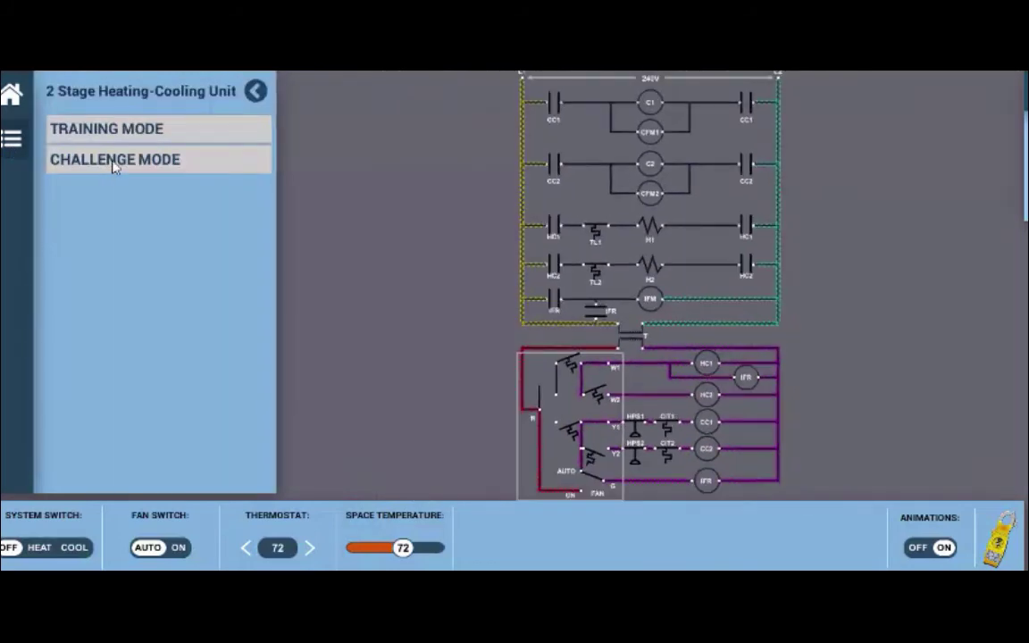
{"action": "left_click", "coordinate": [114, 161]}
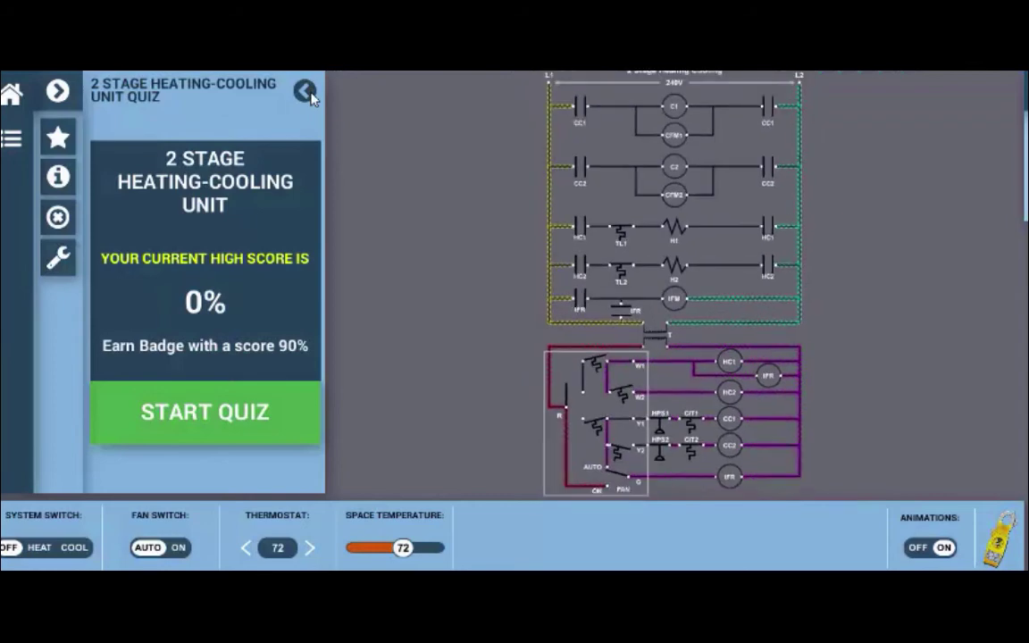
{"action": "left_click", "coordinate": [305, 91]}
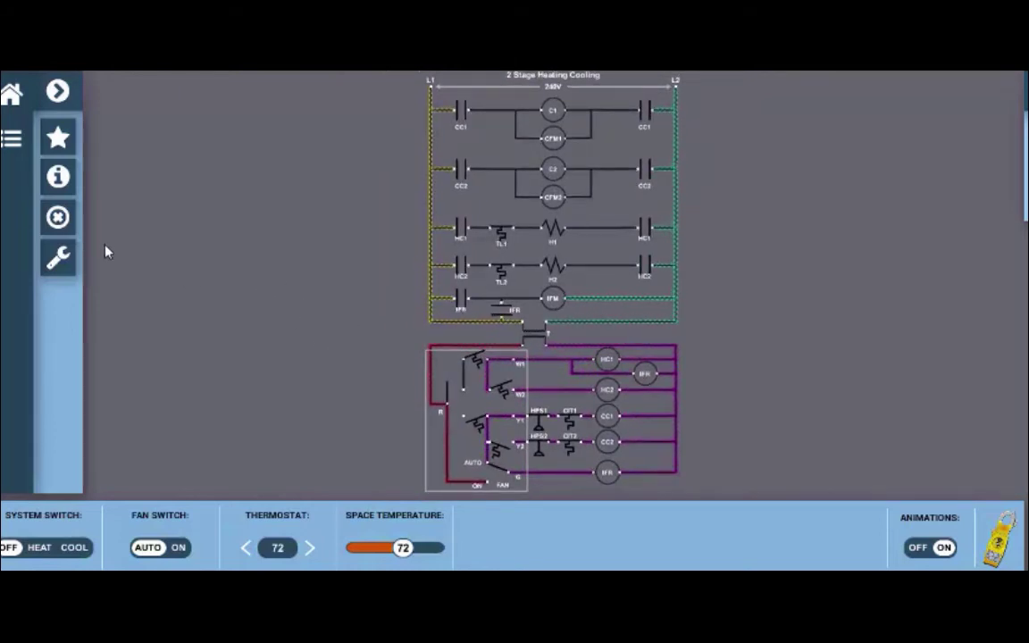
- Apply a fault to compressor C1 from the Faults list, then close the list
{"action": "left_click", "coordinate": [59, 221]}
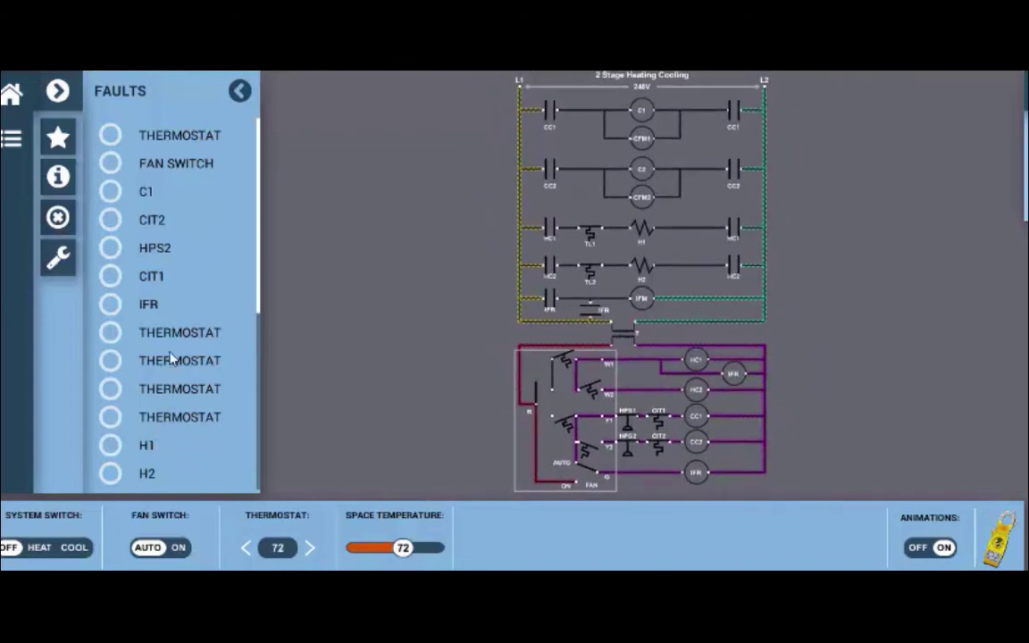
{"action": "left_click", "coordinate": [112, 193]}
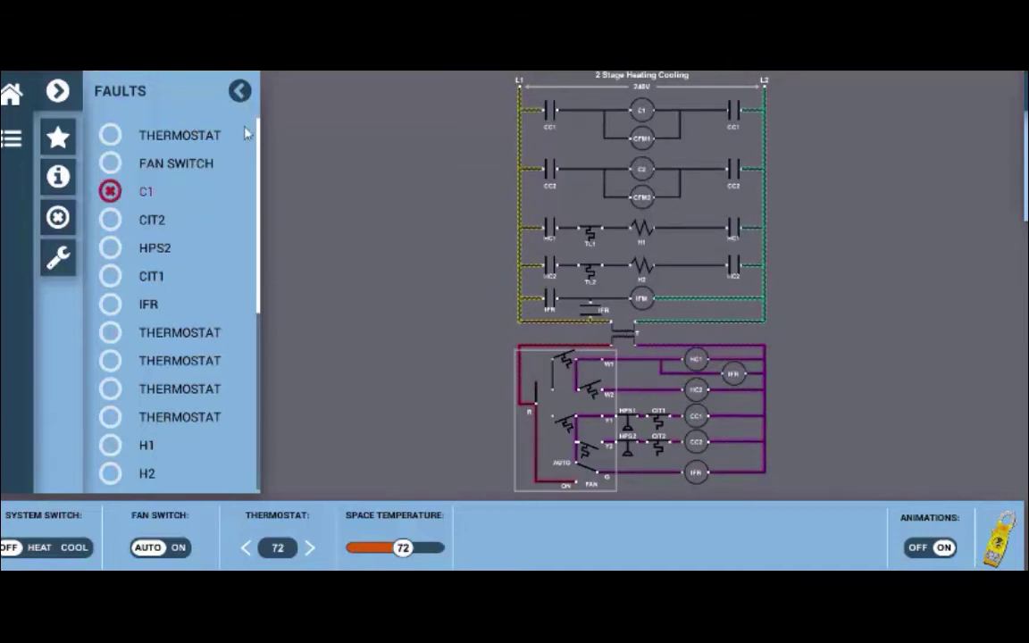
{"action": "left_click", "coordinate": [480, 437]}
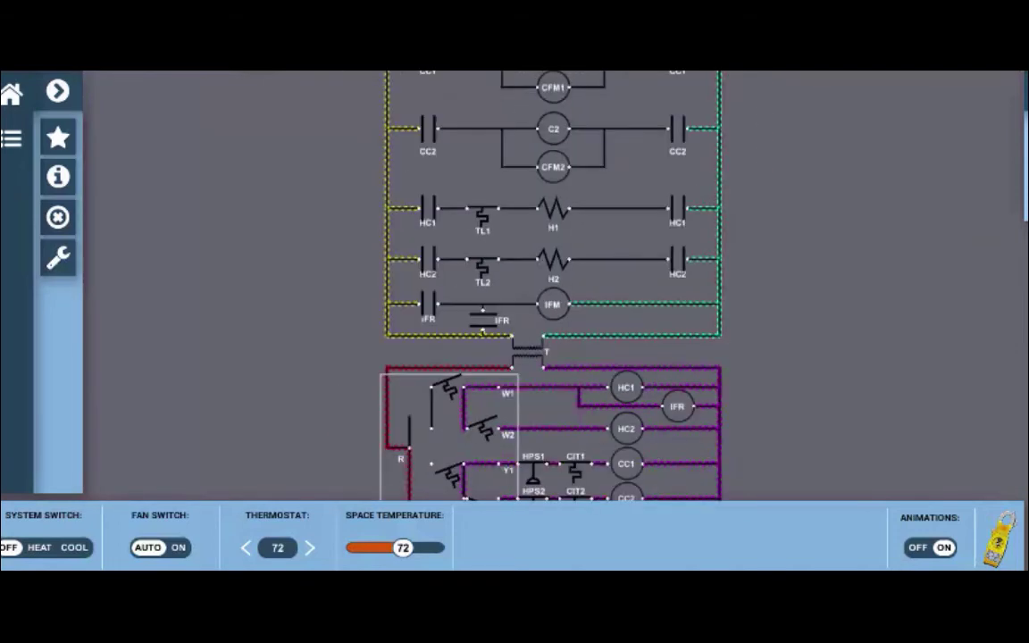
- Bring out the clamp meter with test leads and set its dial to voltage, reading 0.0
{"action": "left_click", "coordinate": [999, 548]}
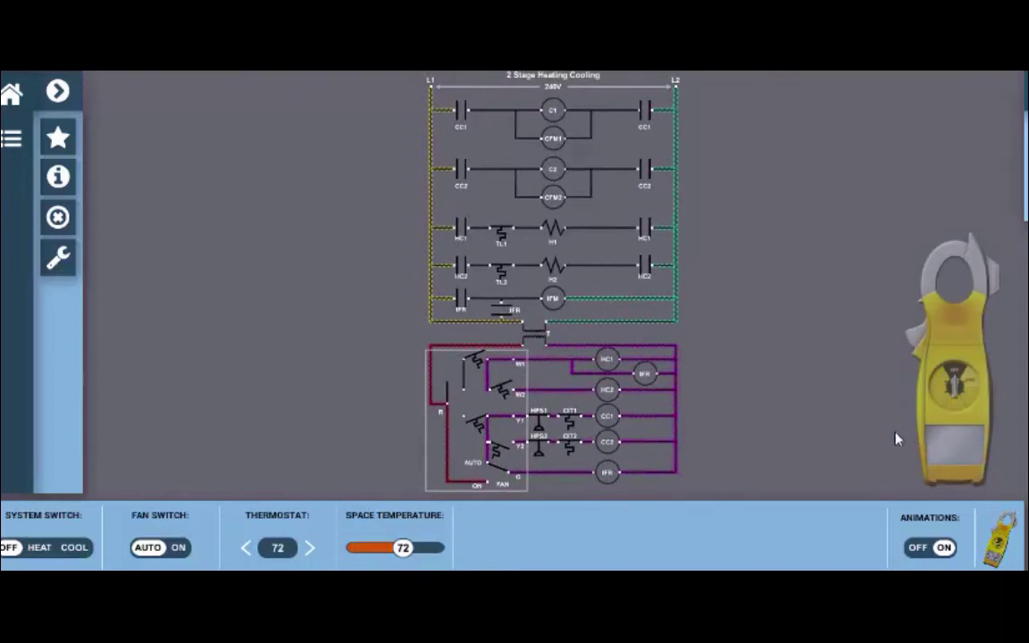
{"action": "left_click", "coordinate": [977, 383]}
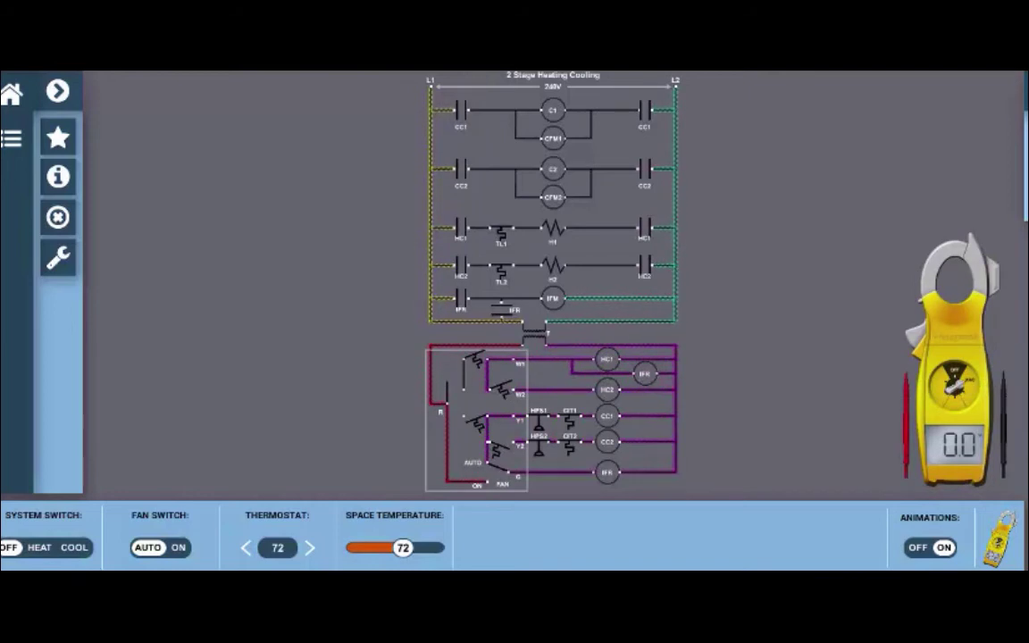
- Switch the system to COOL and drop the thermostat setpoint from 72 to 71
{"action": "left_click", "coordinate": [75, 547]}
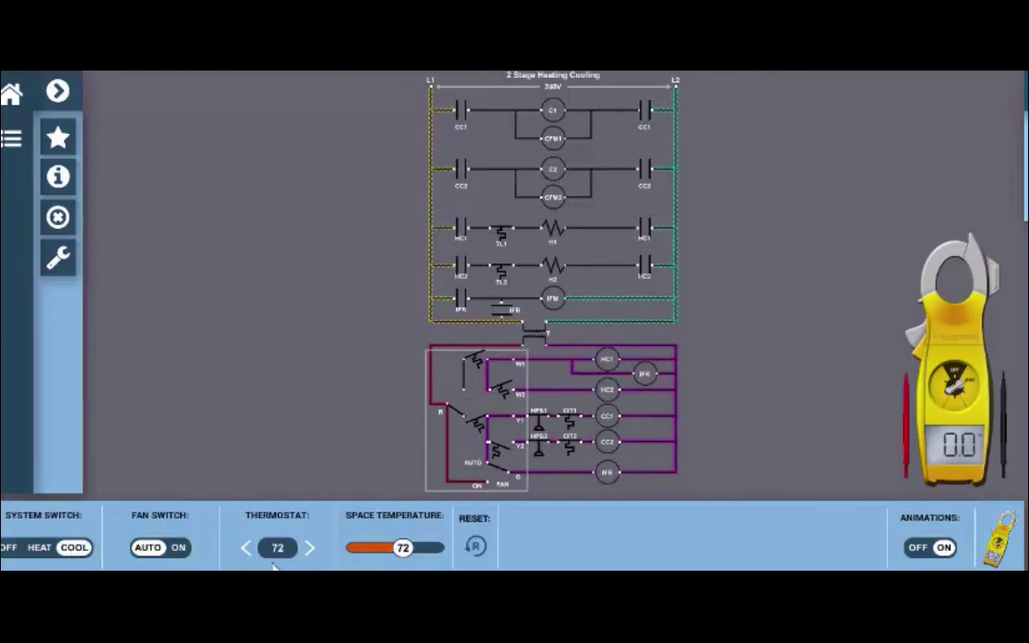
{"action": "left_click", "coordinate": [247, 548]}
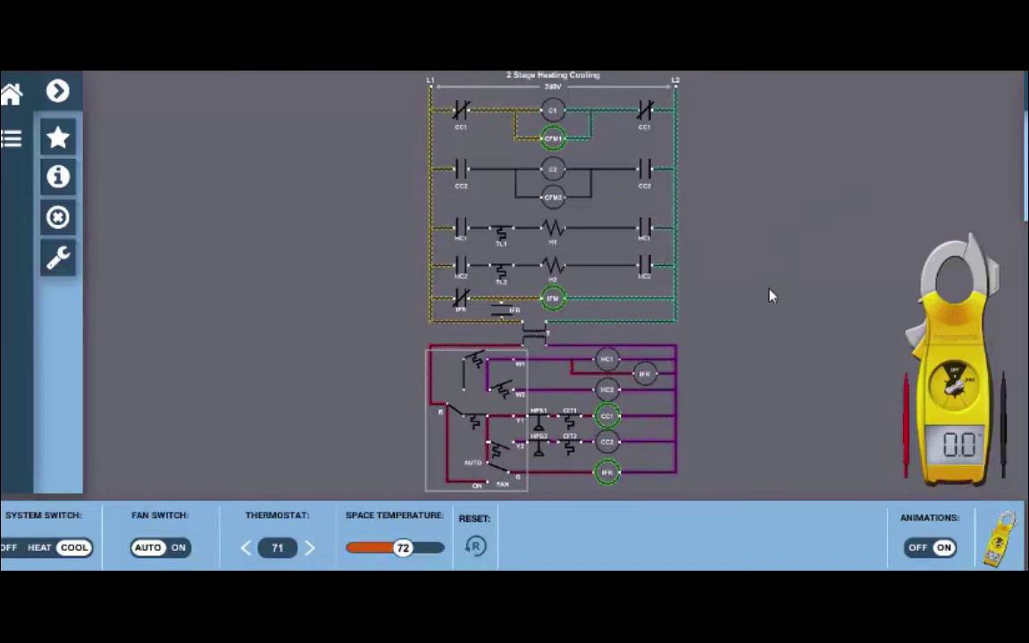
- Place the red and black meter probes on C1's two terminals to read 240 V
{"action": "left_click", "coordinate": [906, 433]}
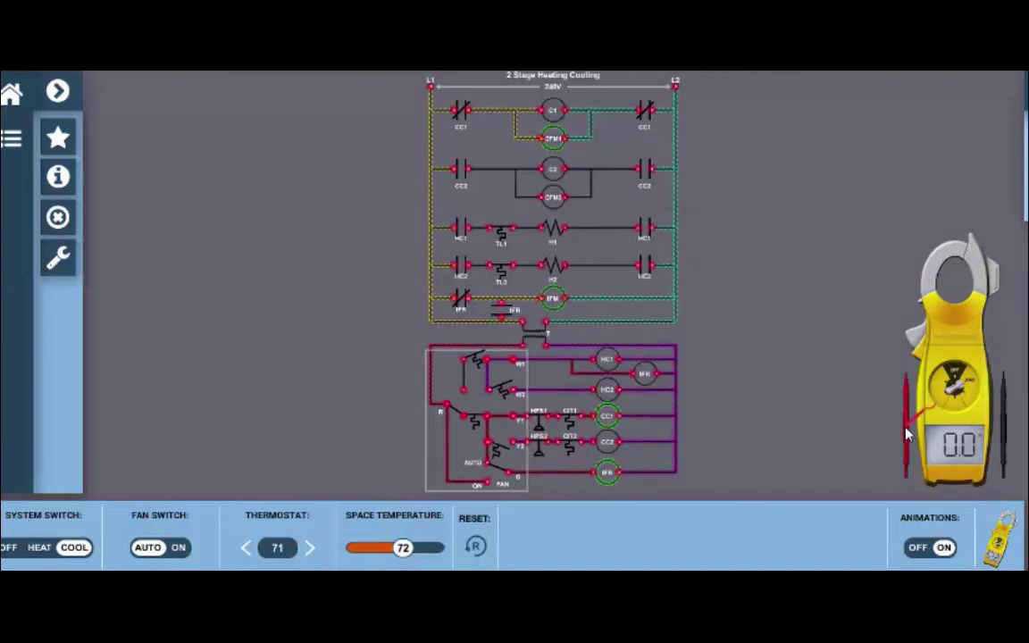
{"action": "left_click", "coordinate": [541, 112]}
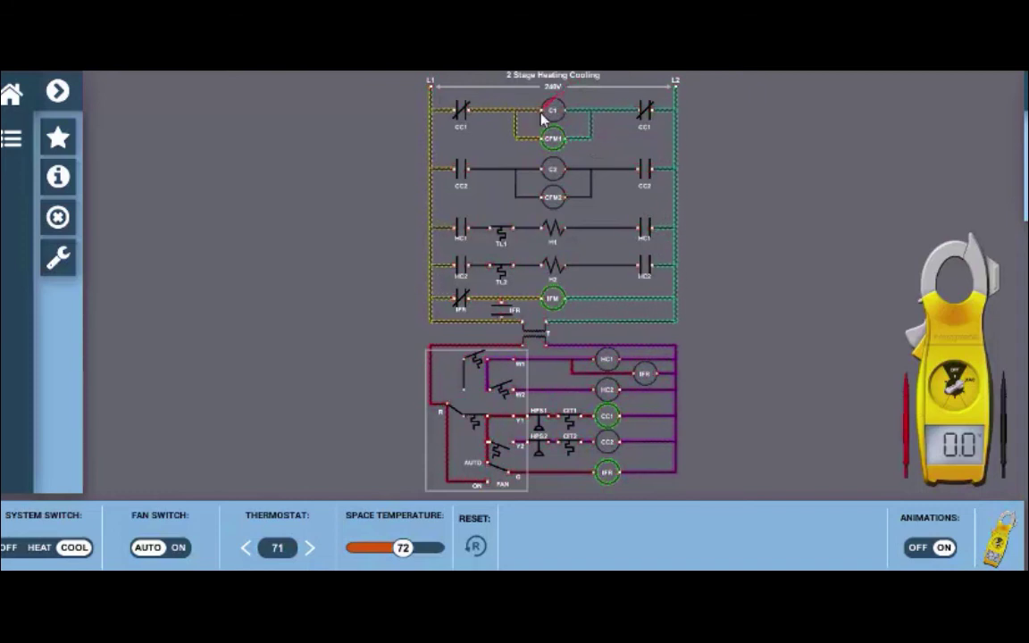
{"action": "left_click", "coordinate": [999, 438]}
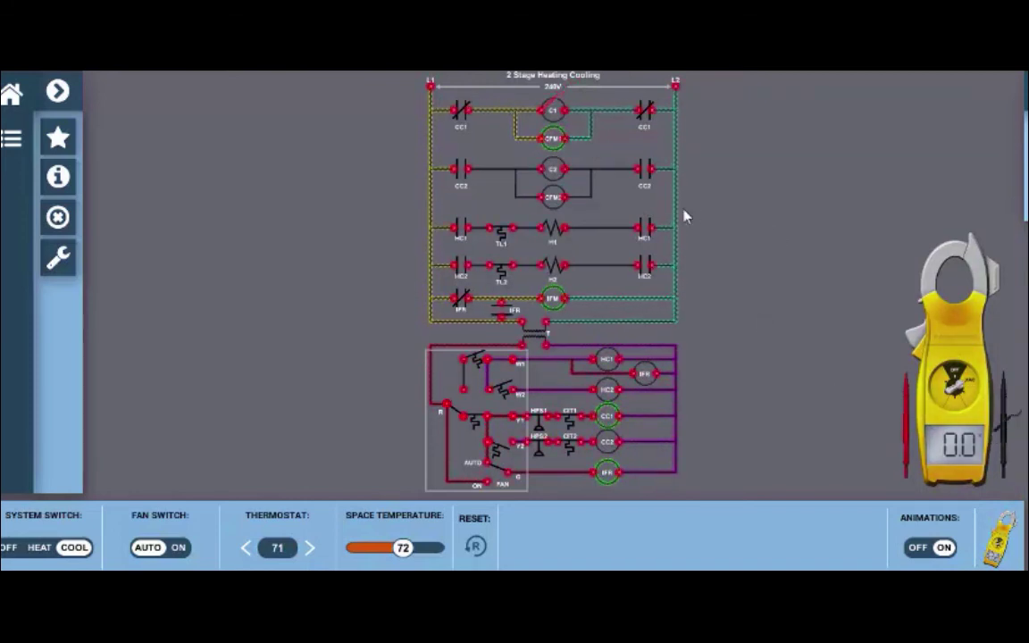
{"action": "left_click", "coordinate": [575, 109]}
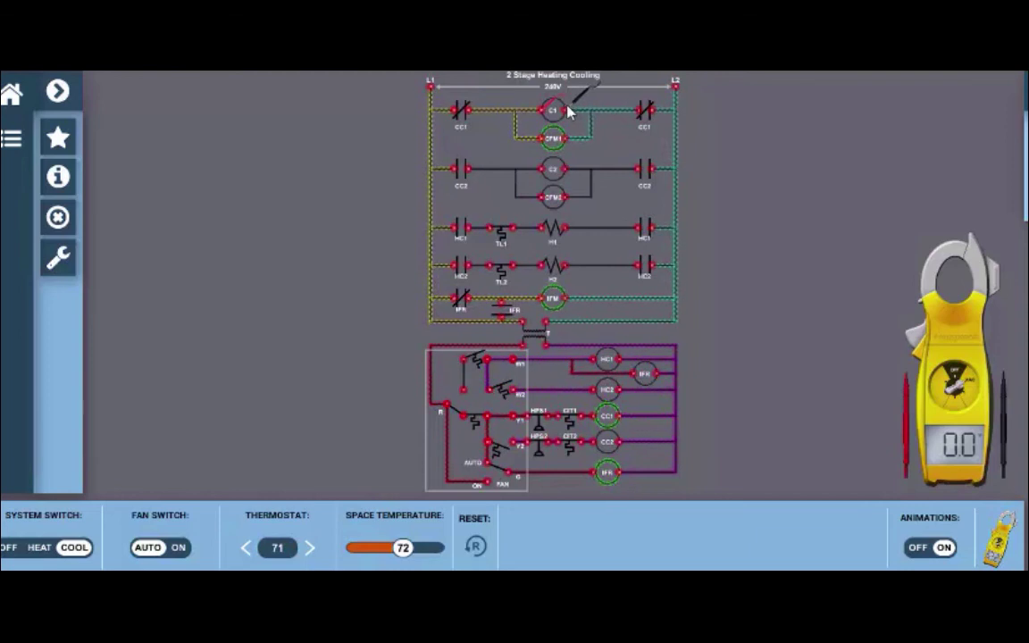
{"action": "left_click", "coordinate": [574, 108]}
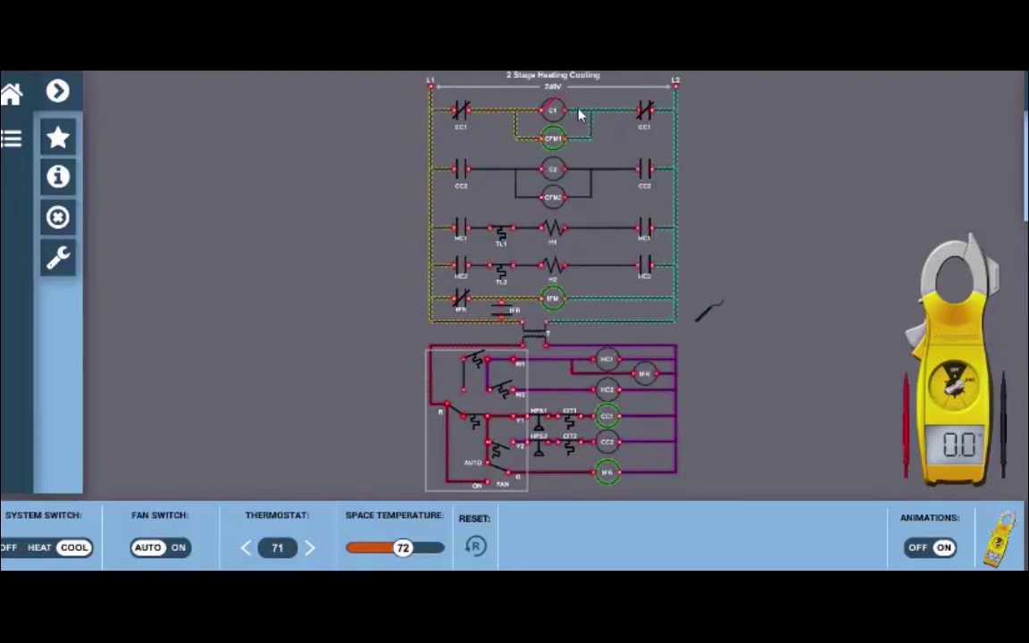
{"action": "left_click", "coordinate": [576, 112]}
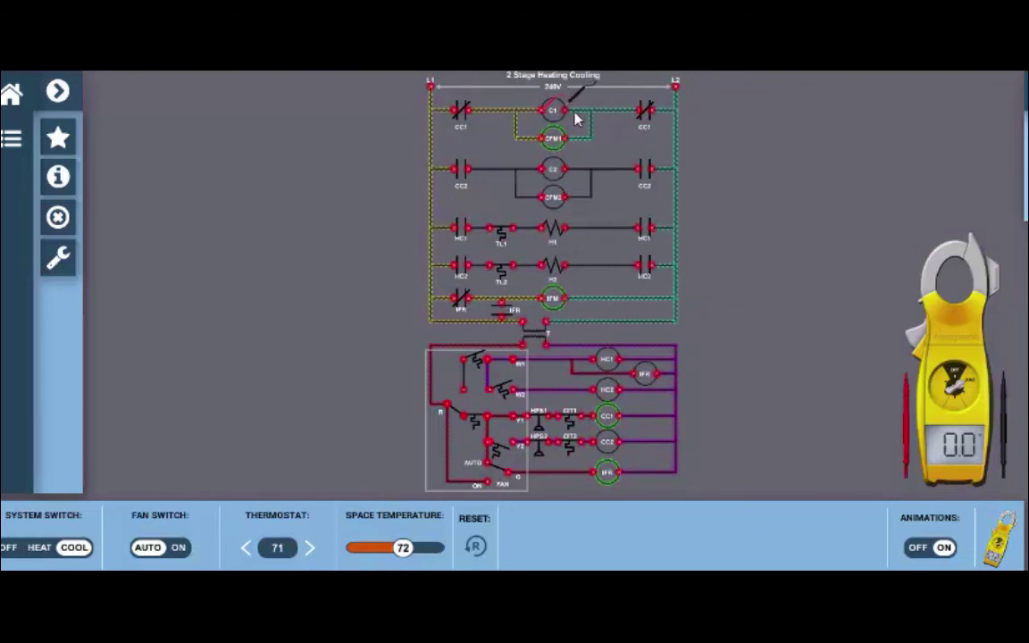
{"action": "left_click", "coordinate": [542, 110]}
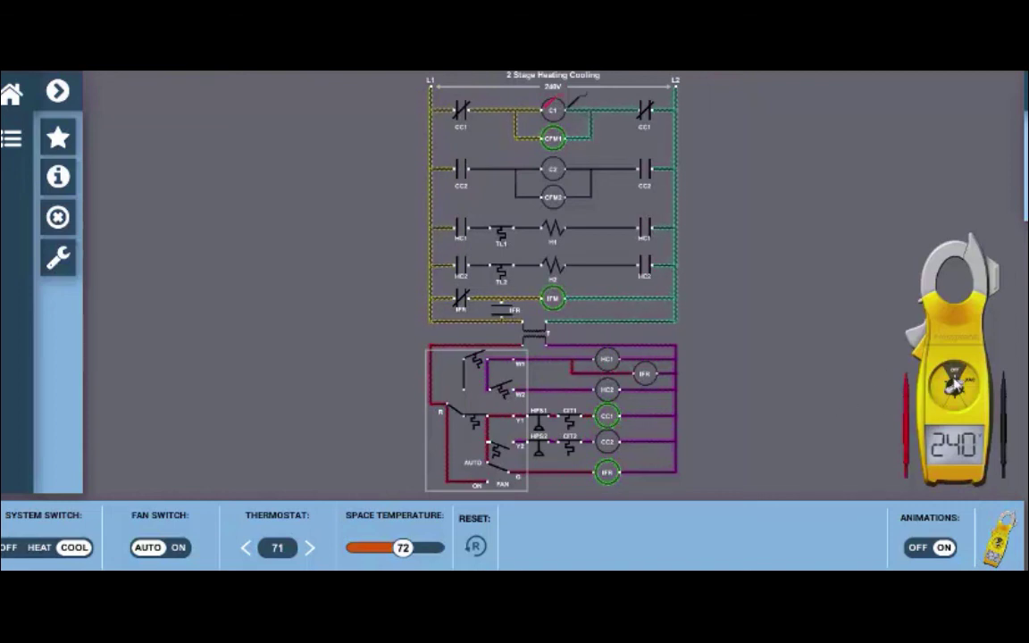
- Turn the clamp meter's dial to OFF and hide the meter
{"action": "left_click", "coordinate": [954, 381]}
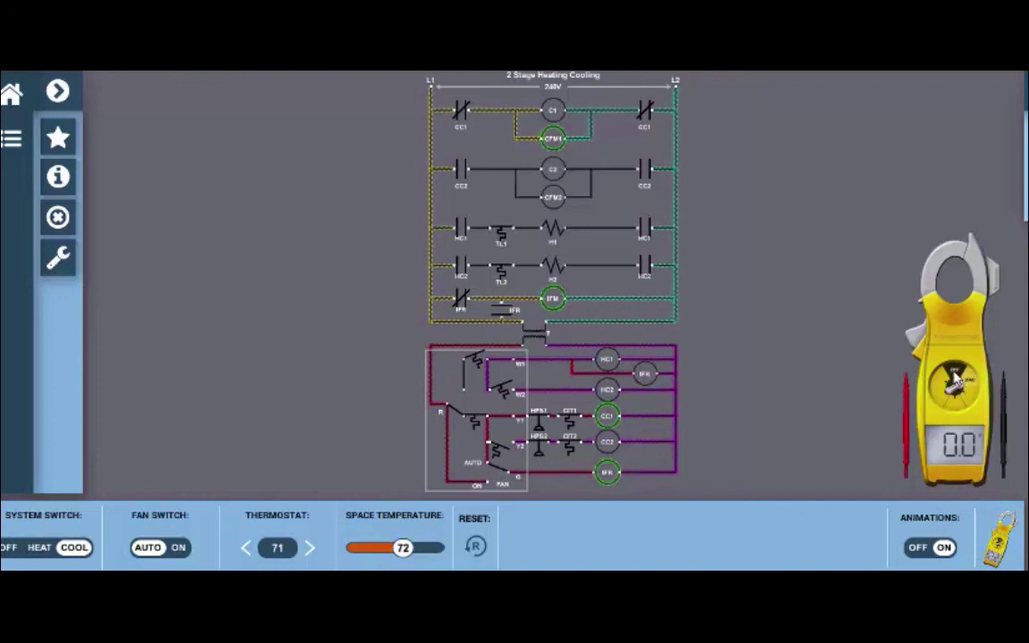
{"action": "left_click", "coordinate": [758, 432]}
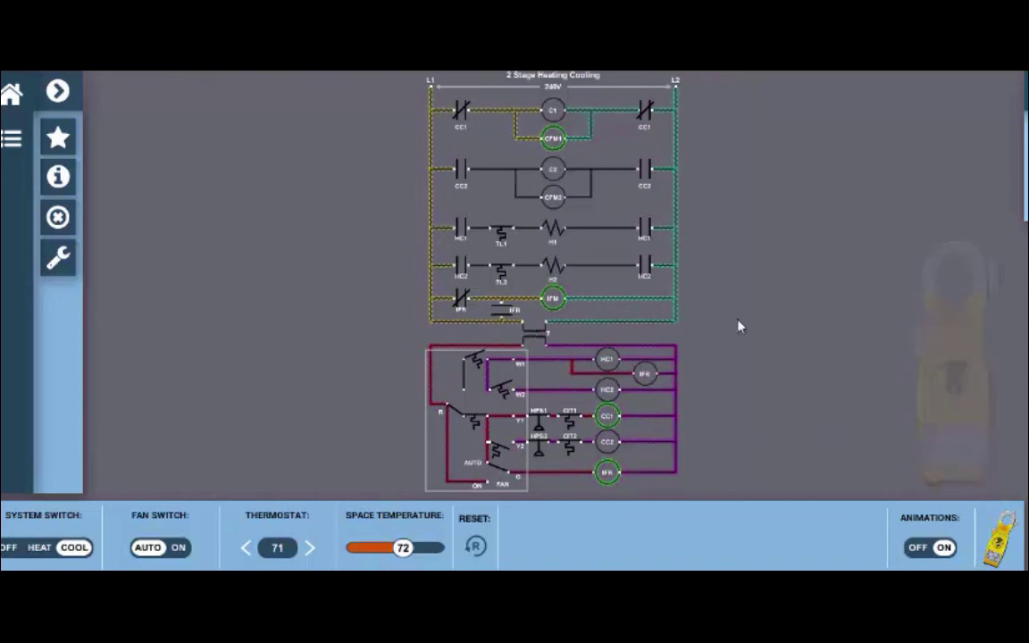
- Open the 2 Stage Heating-Cooling Unit quiz panel, showing a 0% high score
{"action": "left_click", "coordinate": [58, 139]}
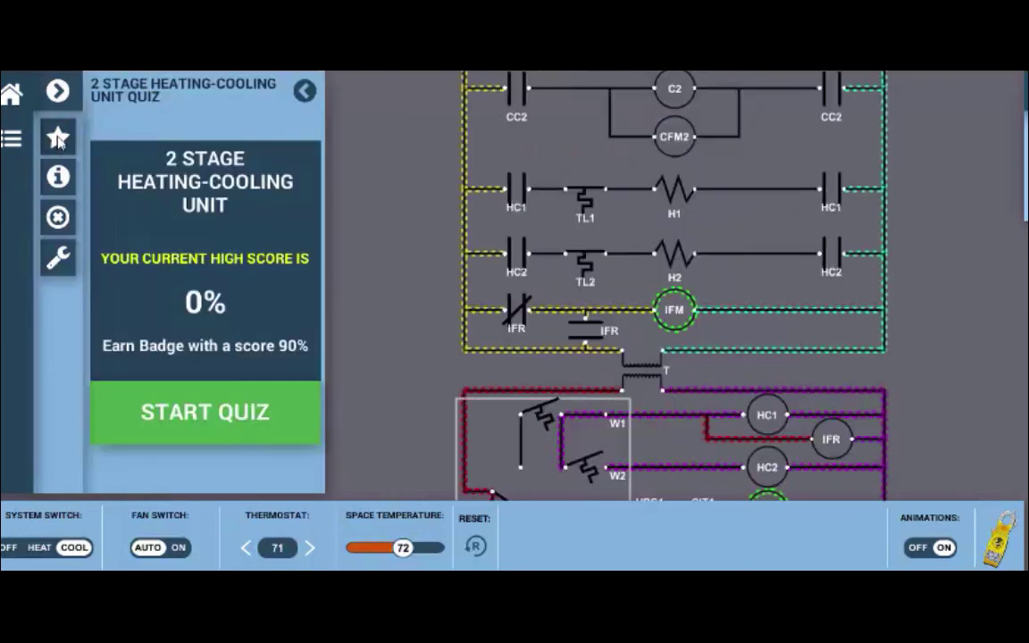